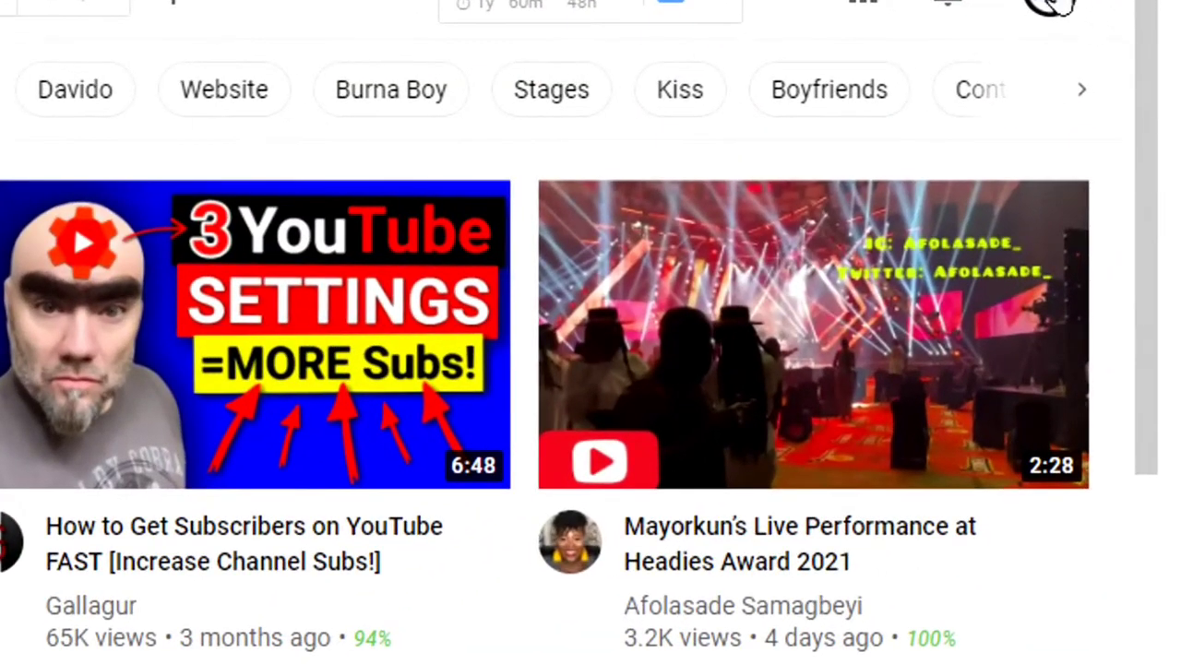
# Copy the Channel URL from your YouTube channel's Customize Channel > Basic info settings.
pyautogui.click(1052, 6)
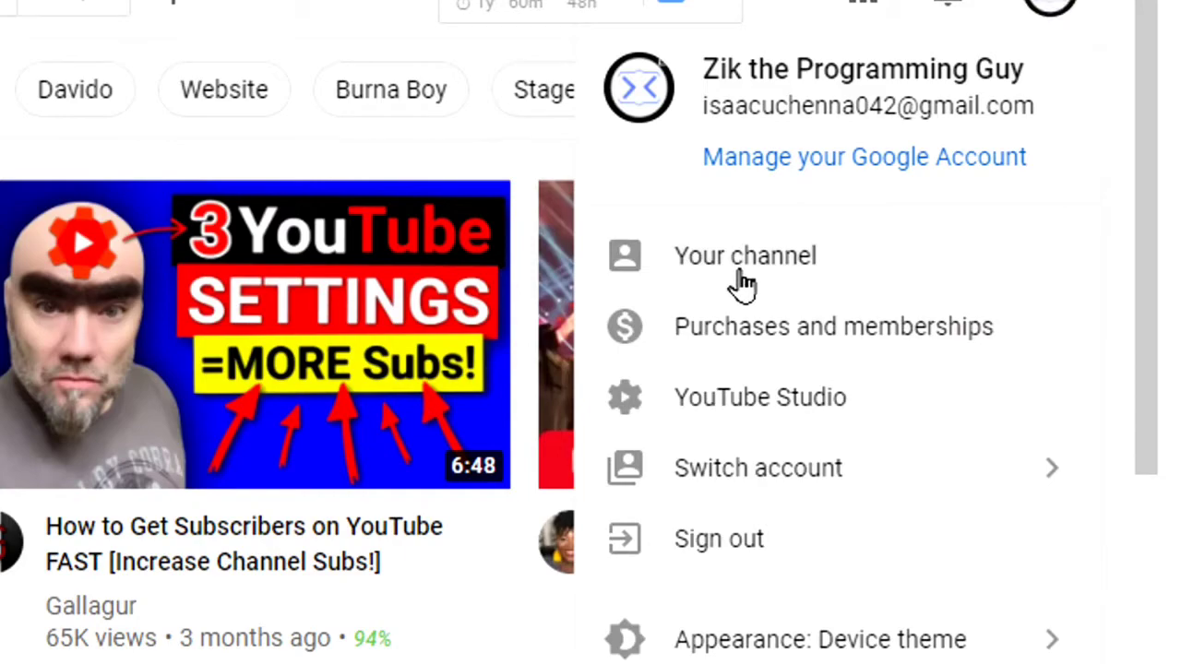
pyautogui.click(778, 283)
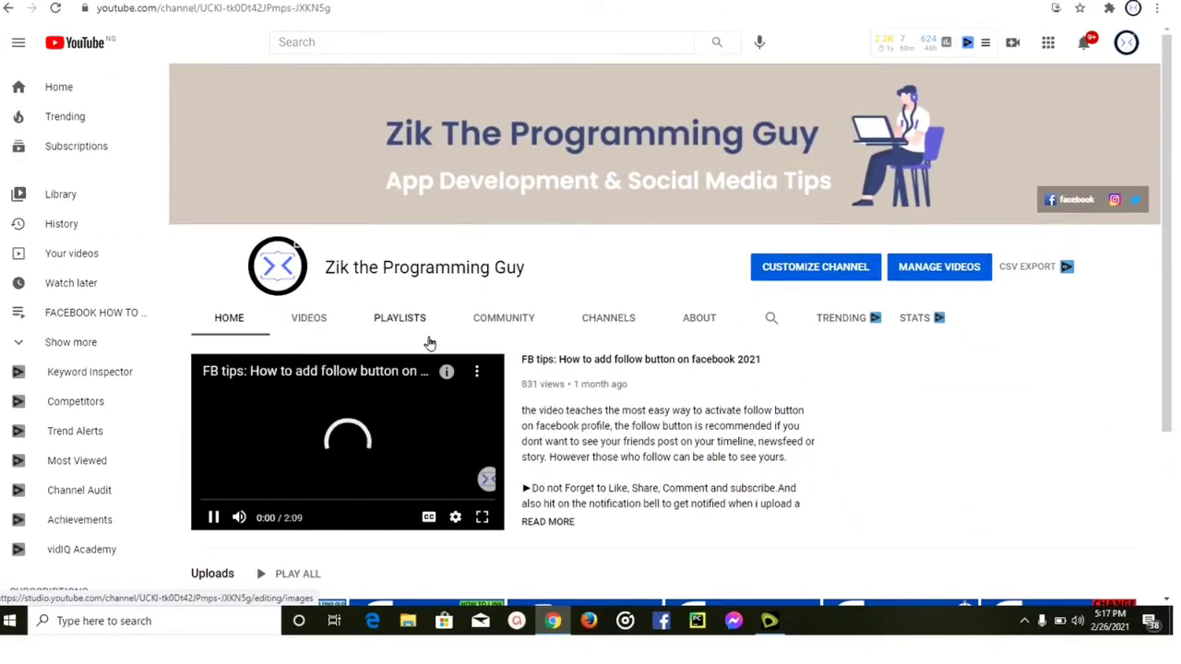
pyautogui.click(213, 518)
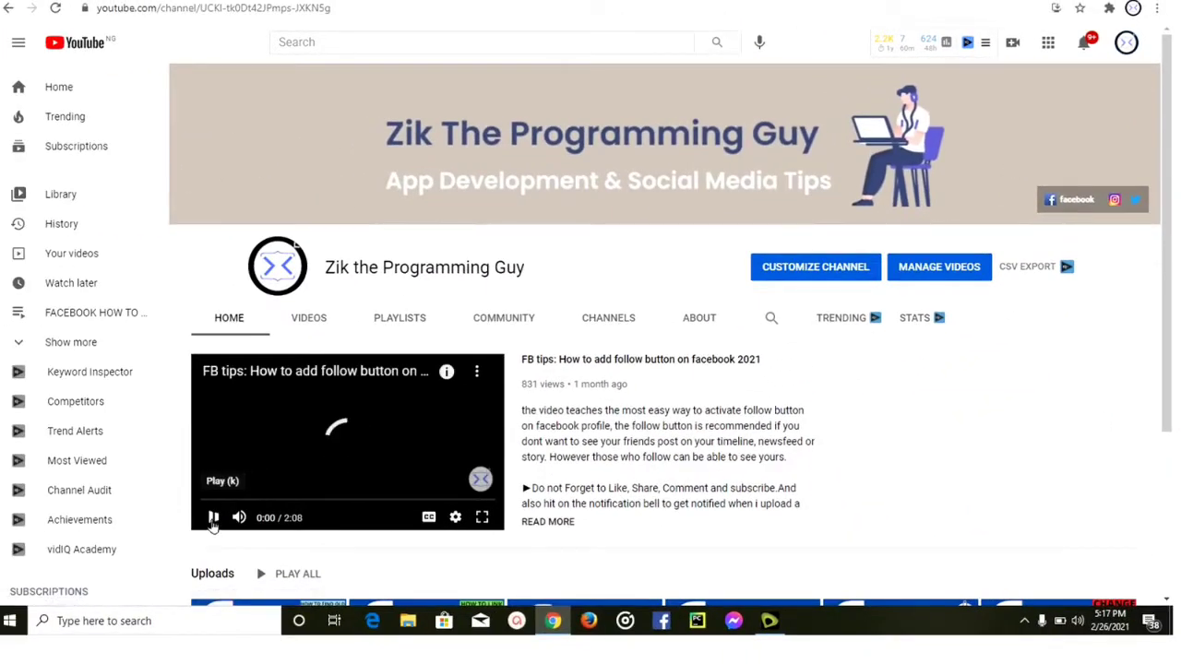
pyautogui.click(811, 270)
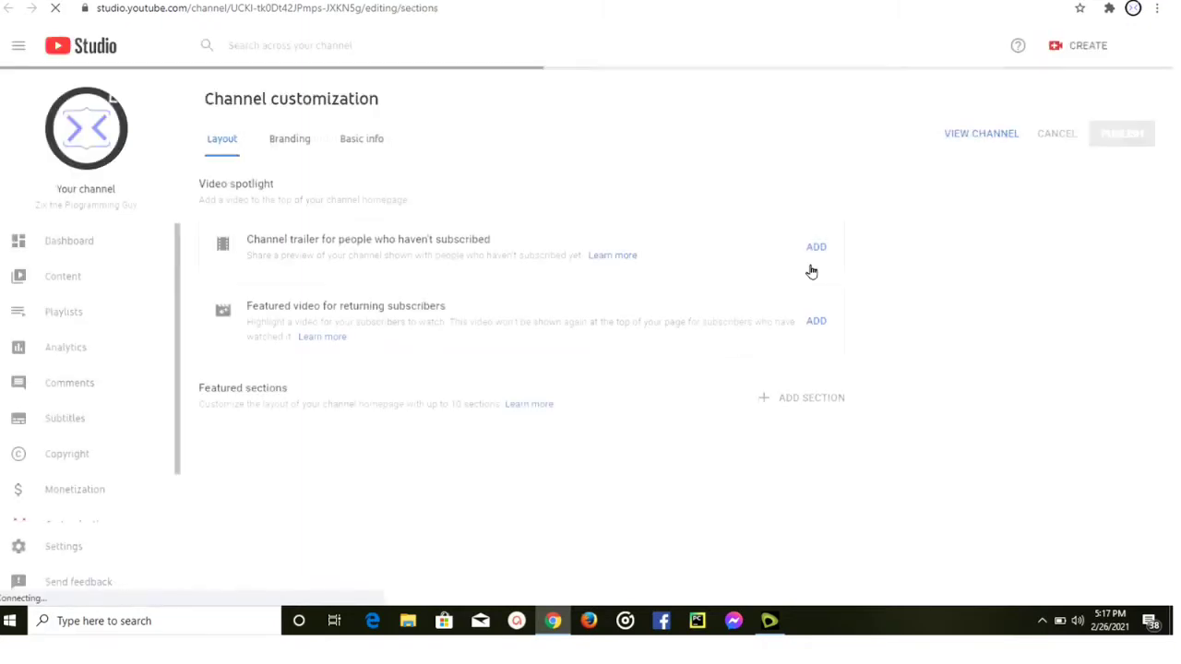
pyautogui.click(368, 145)
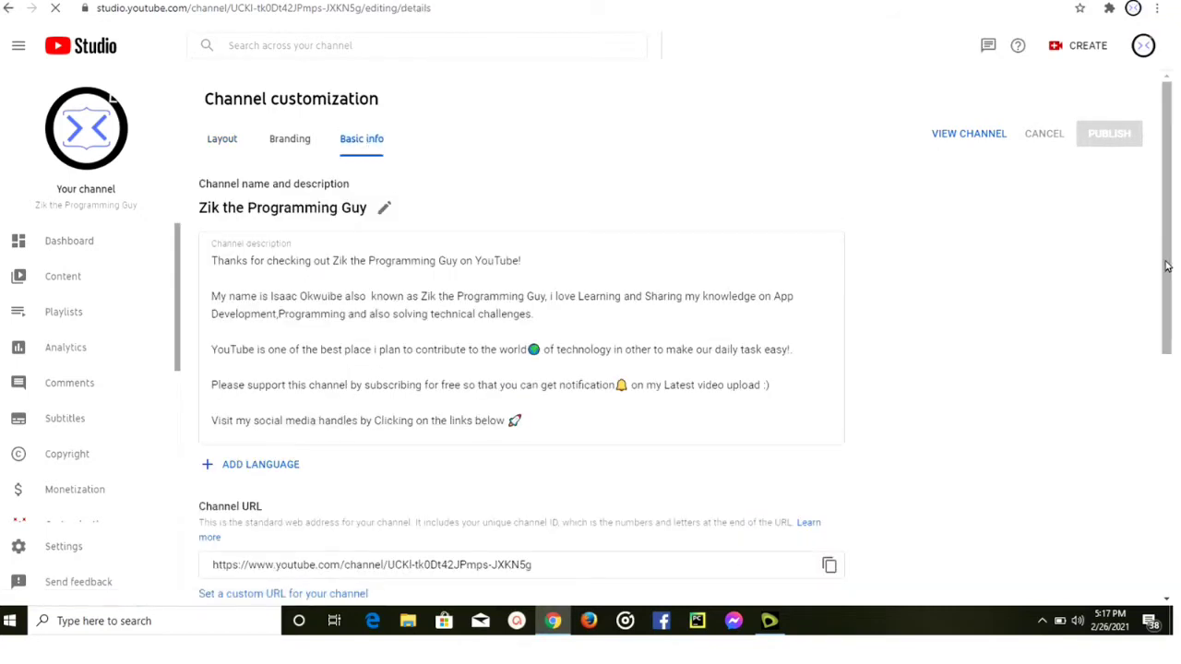
pyautogui.moveTo(1167, 266); pyautogui.dragTo(1167, 311)
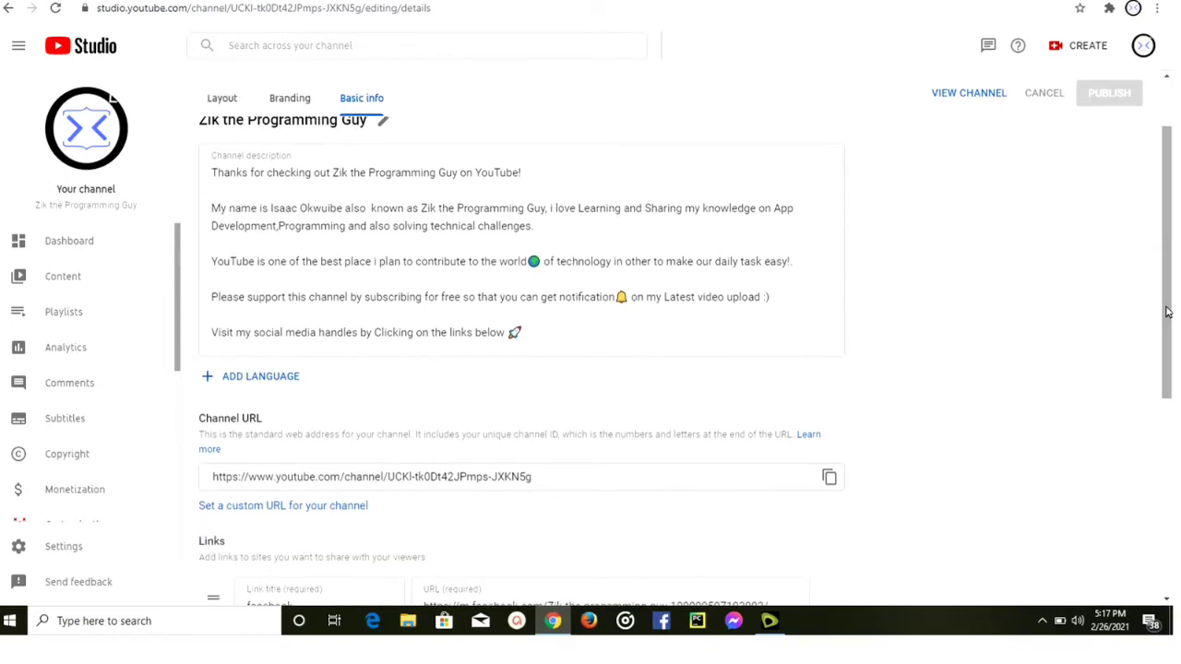
pyautogui.click(828, 477)
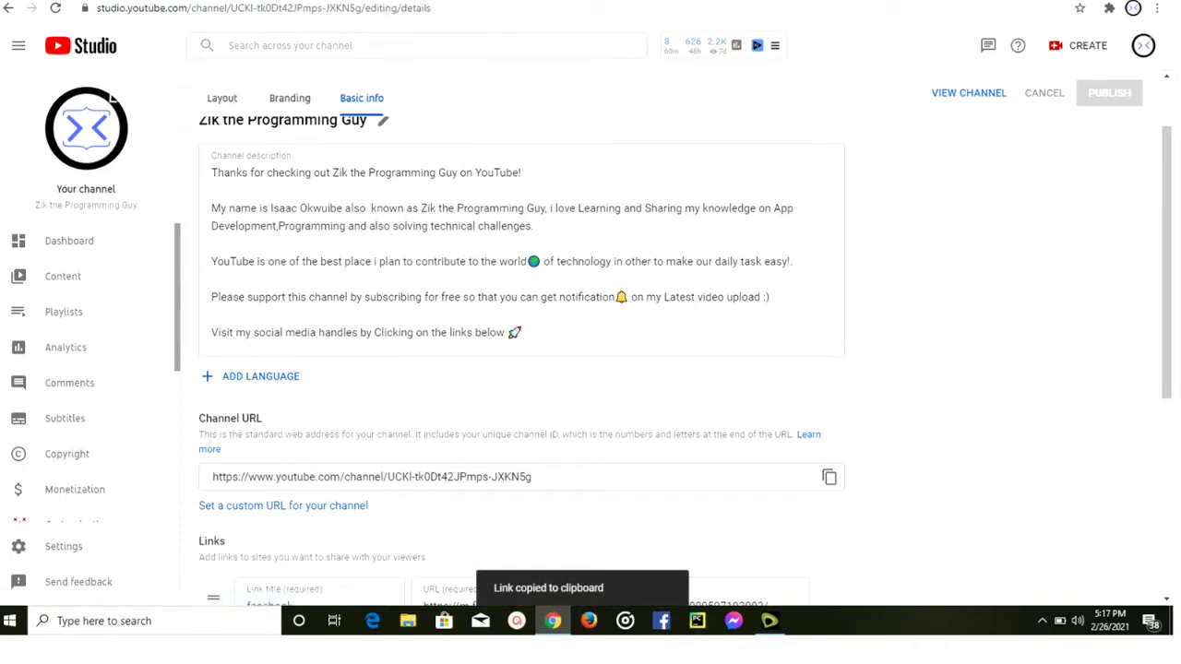
# Search Facebook for 'youtube', open the Youtube Tab app page and choose Use App.
pyautogui.click(449, 4)
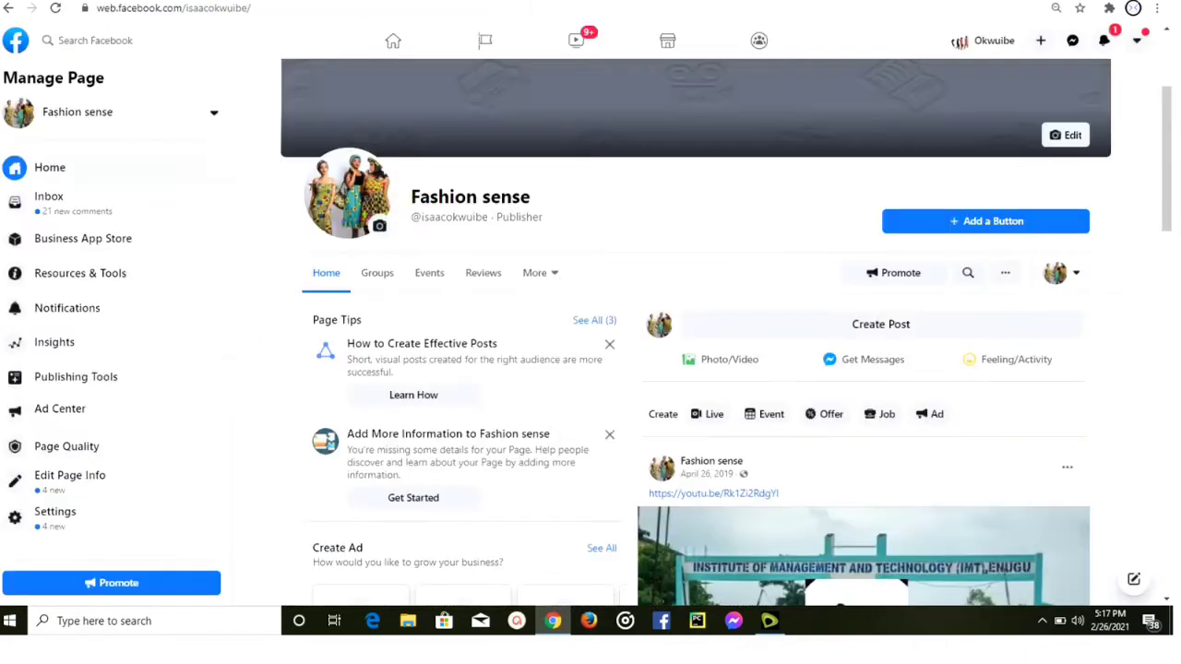
pyautogui.click(392, 40)
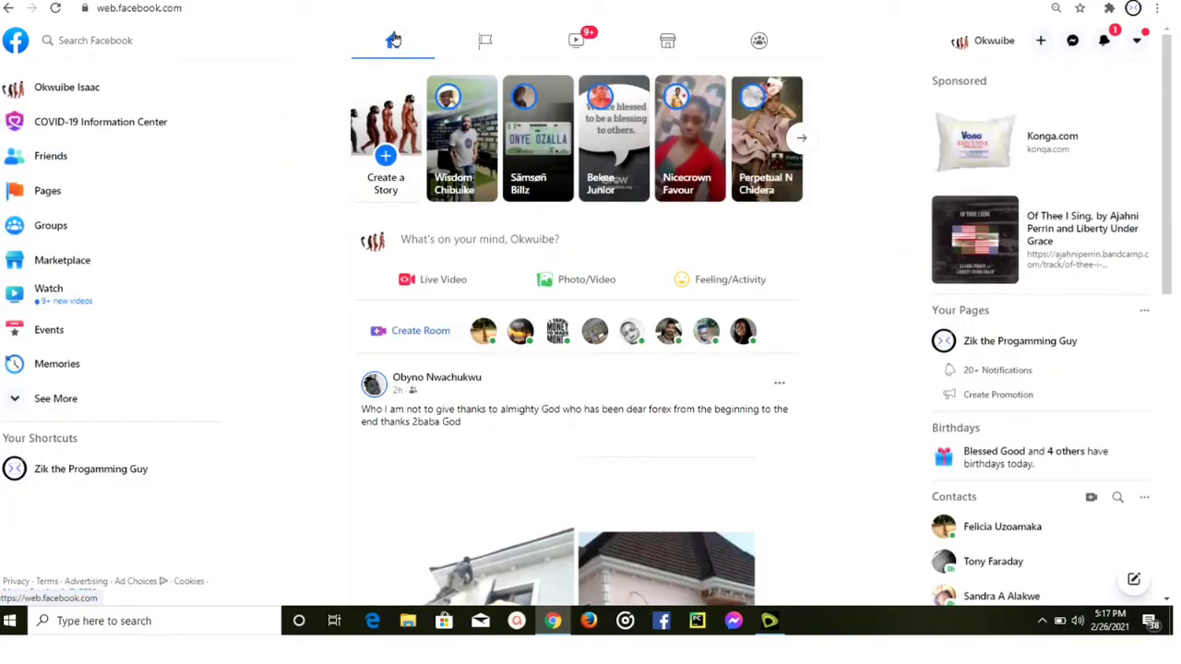
pyautogui.click(88, 40)
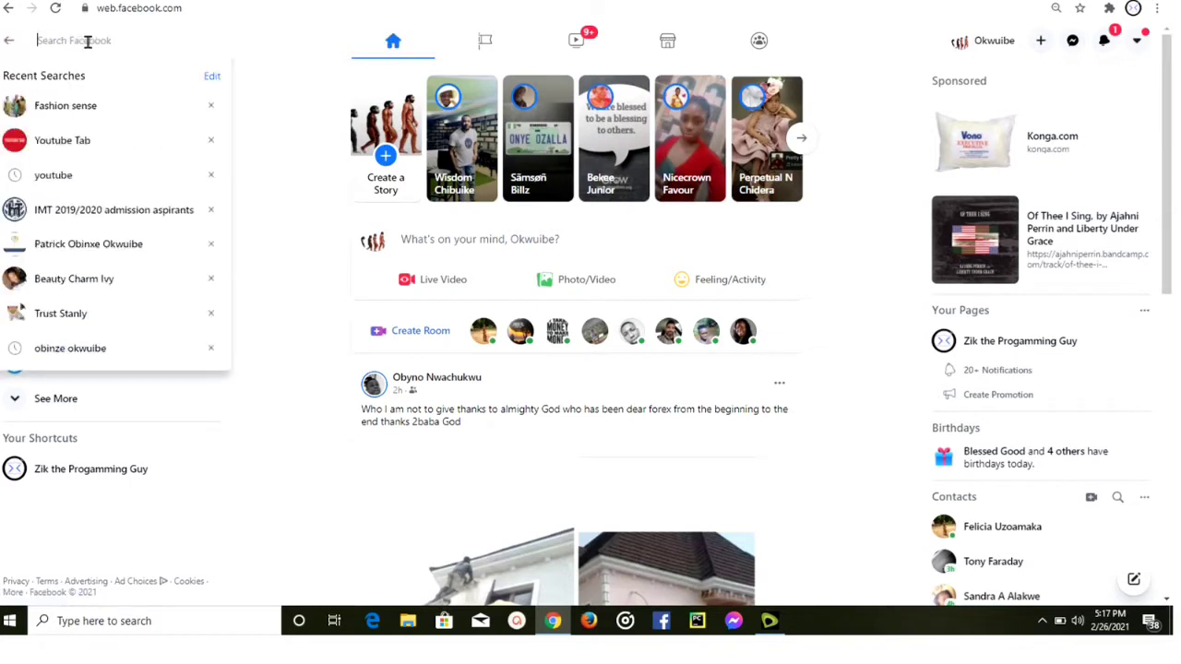
pyautogui.write('you')
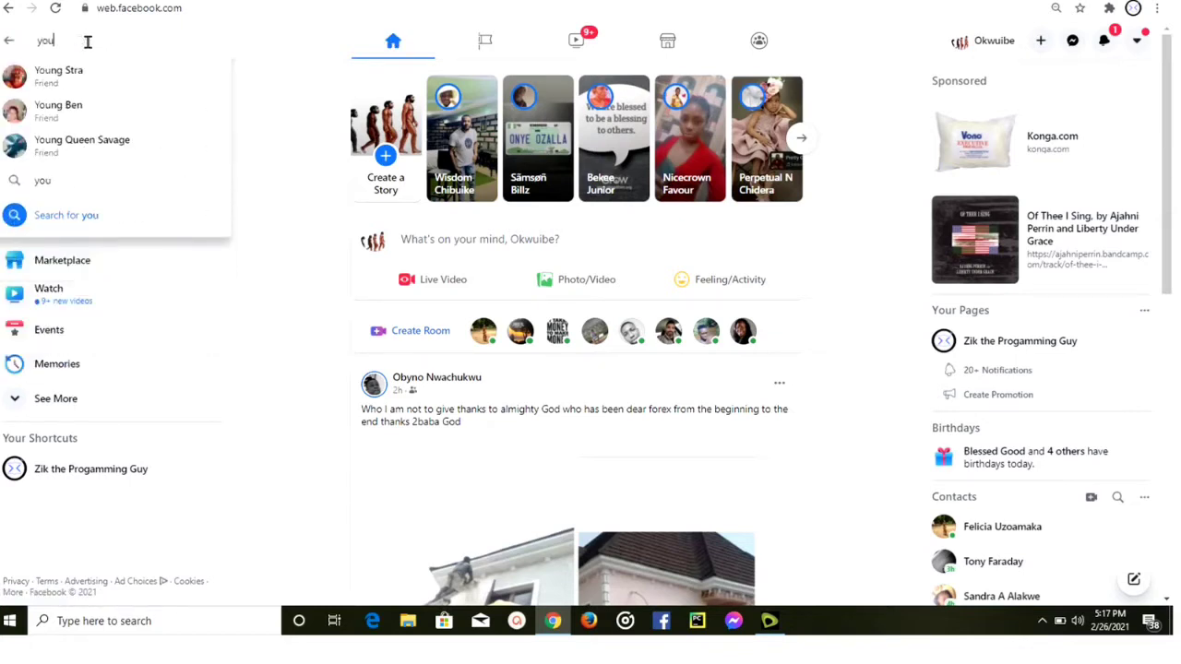
pyautogui.write('tube')
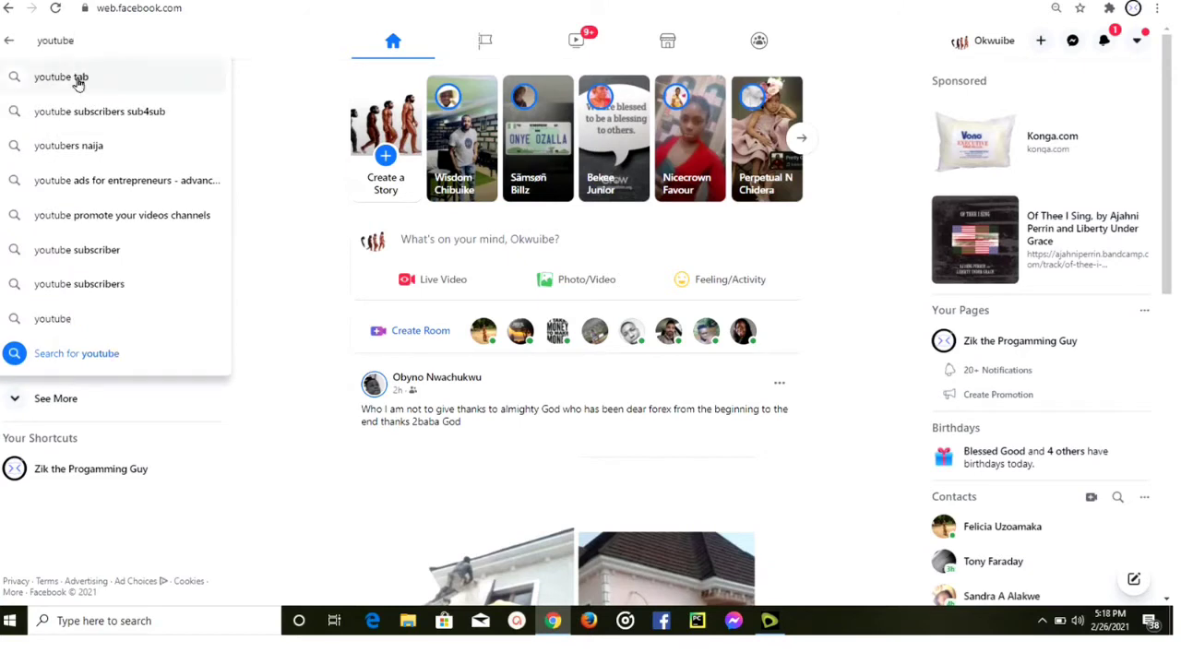
pyautogui.click(80, 79)
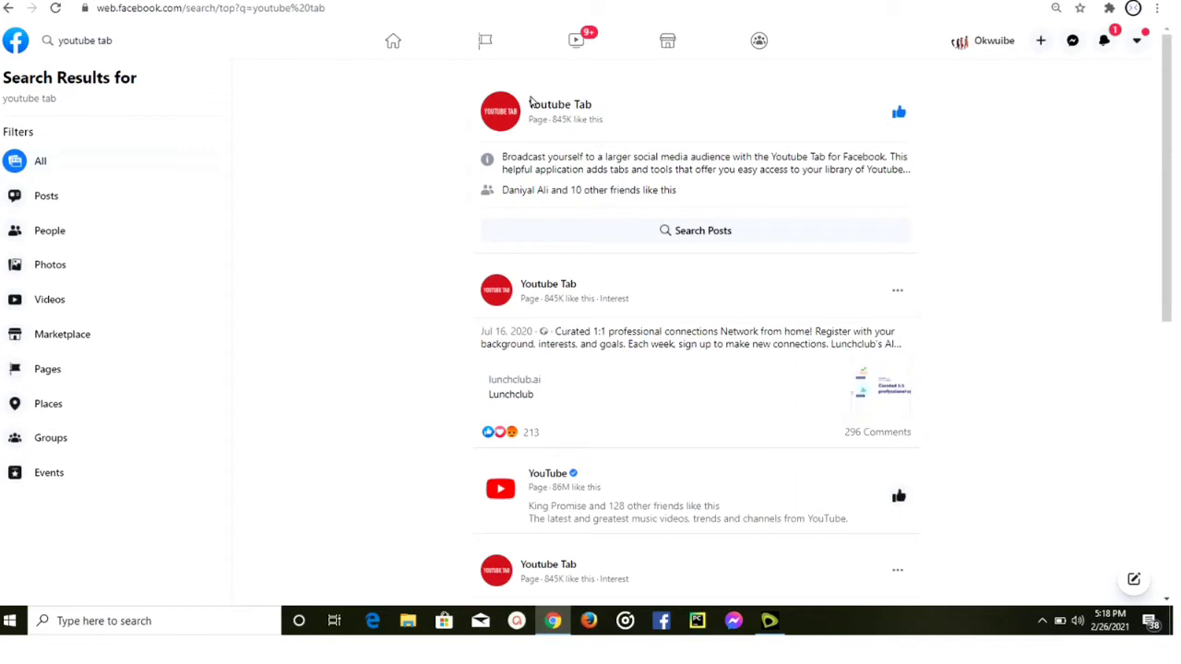
pyautogui.click(546, 110)
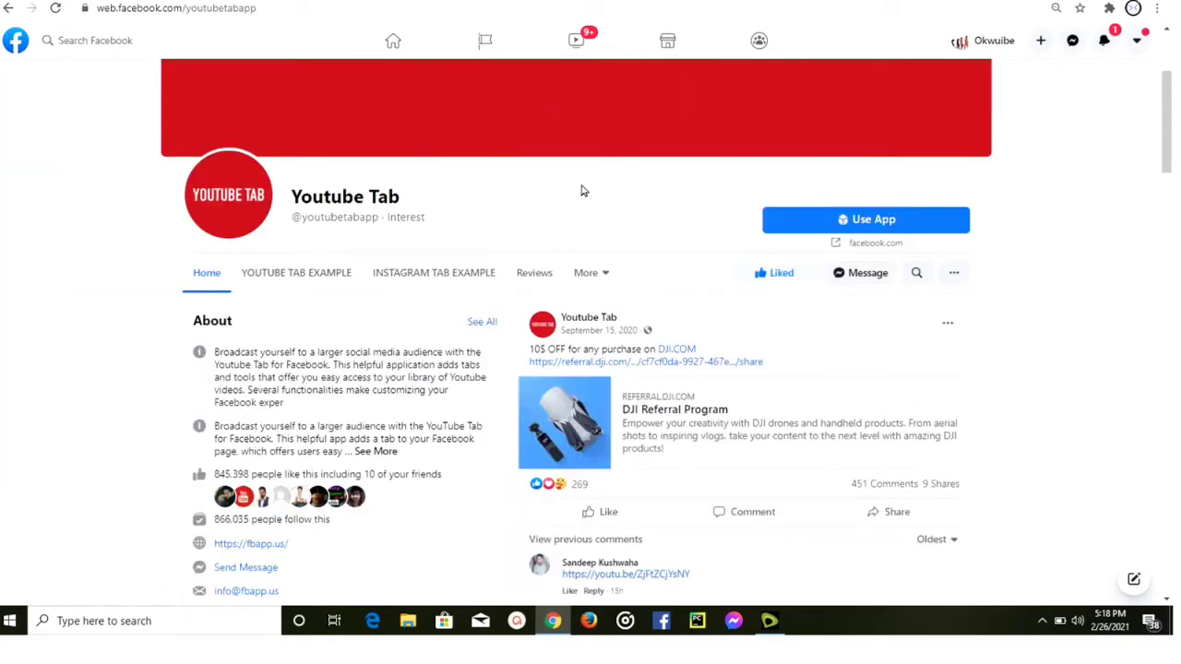
pyautogui.click(858, 222)
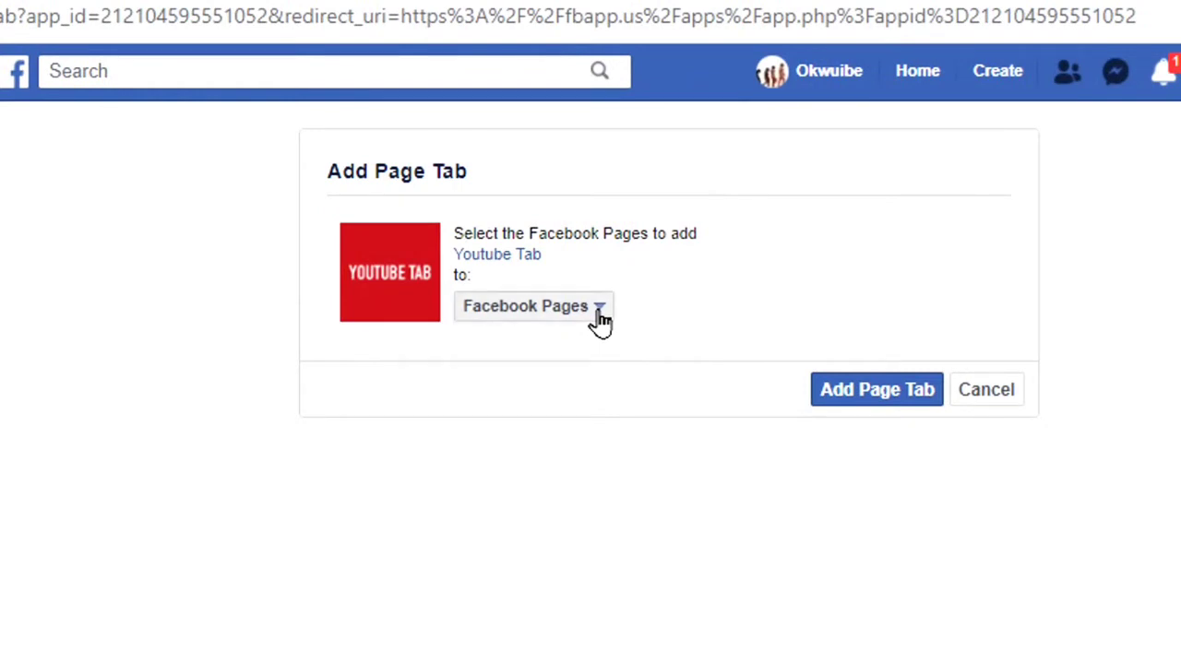
# Add the Youtube Tab app to the Fashion sense page via Add Page Tab.
pyautogui.click(596, 313)
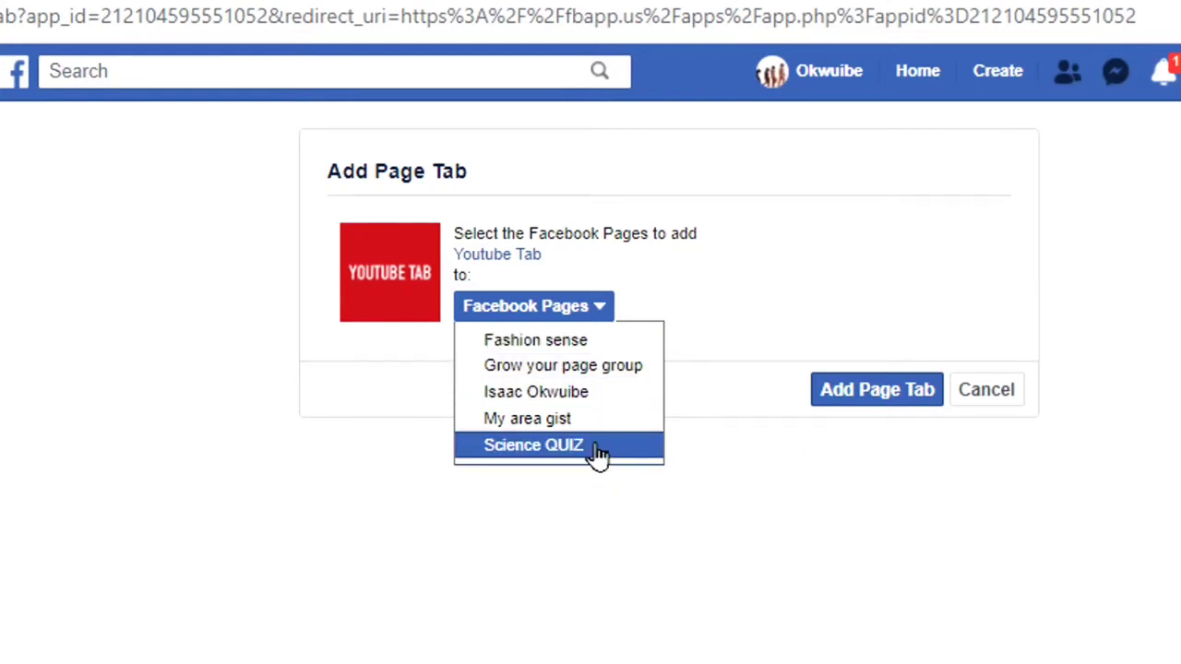
pyautogui.click(608, 343)
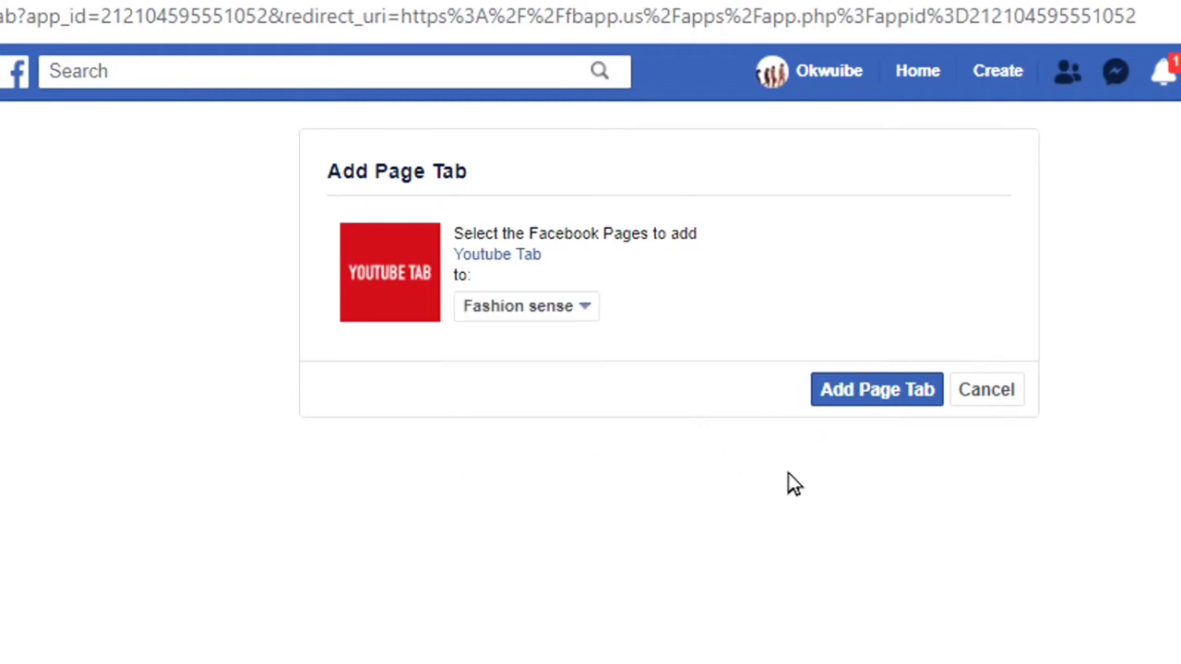
pyautogui.click(874, 395)
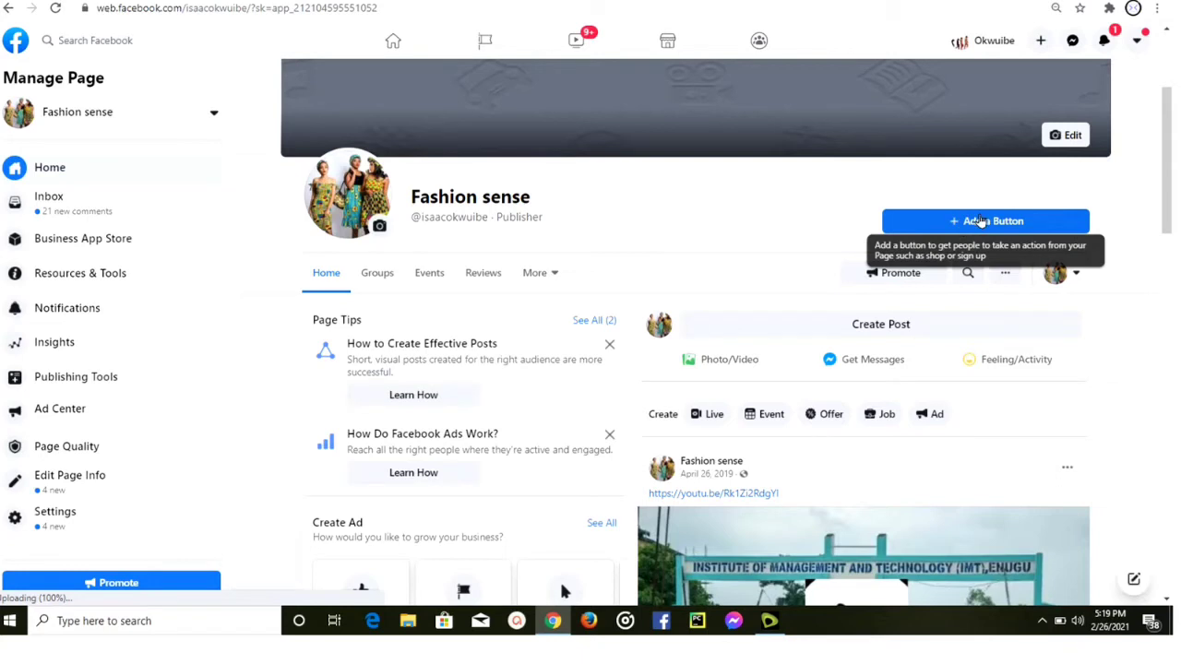
# Add a Watch Video action button whose website is the pasted YouTube channel URL.
pyautogui.click(962, 222)
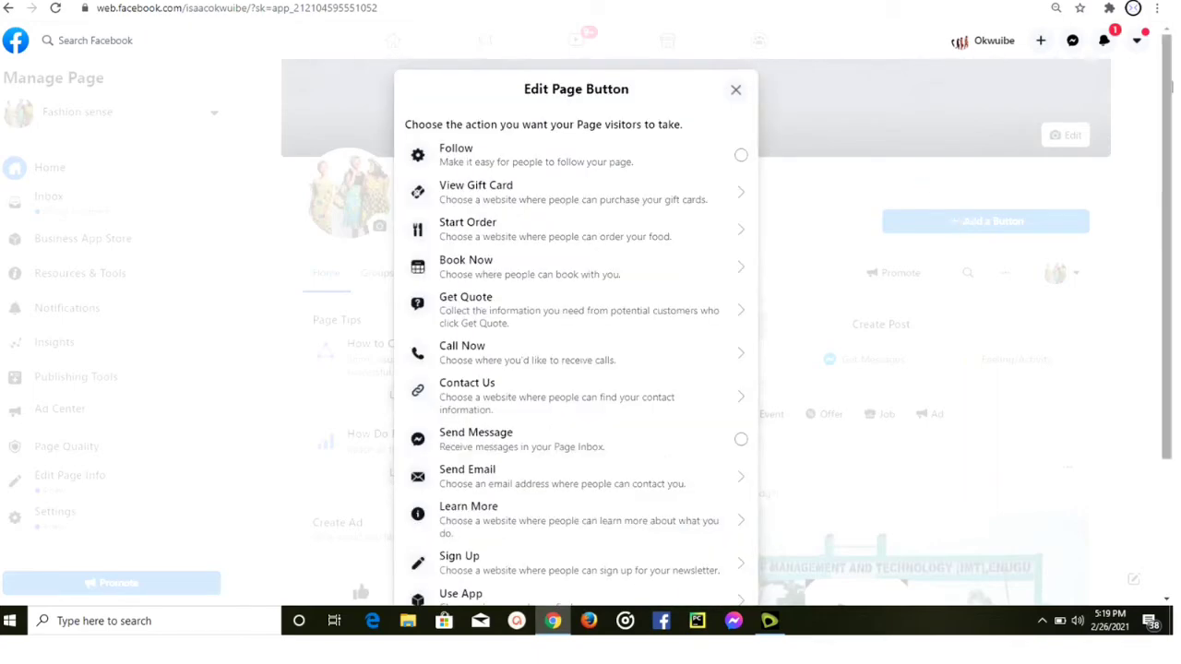
pyautogui.scroll(-3, 1169, 107)
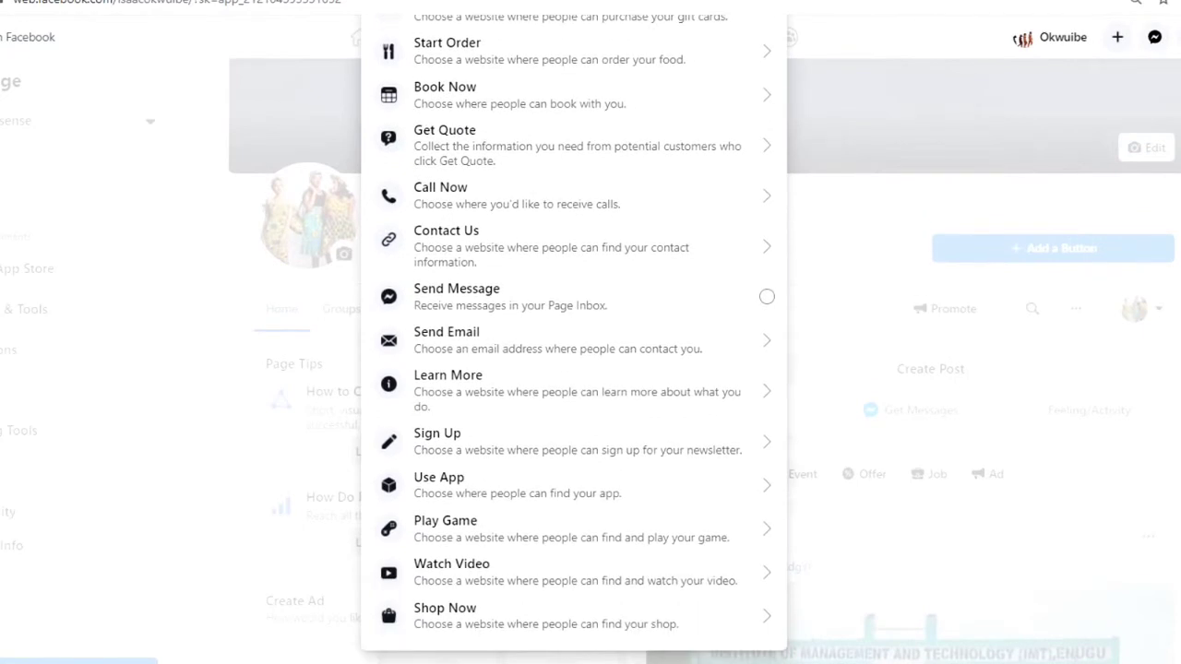
pyautogui.click(587, 581)
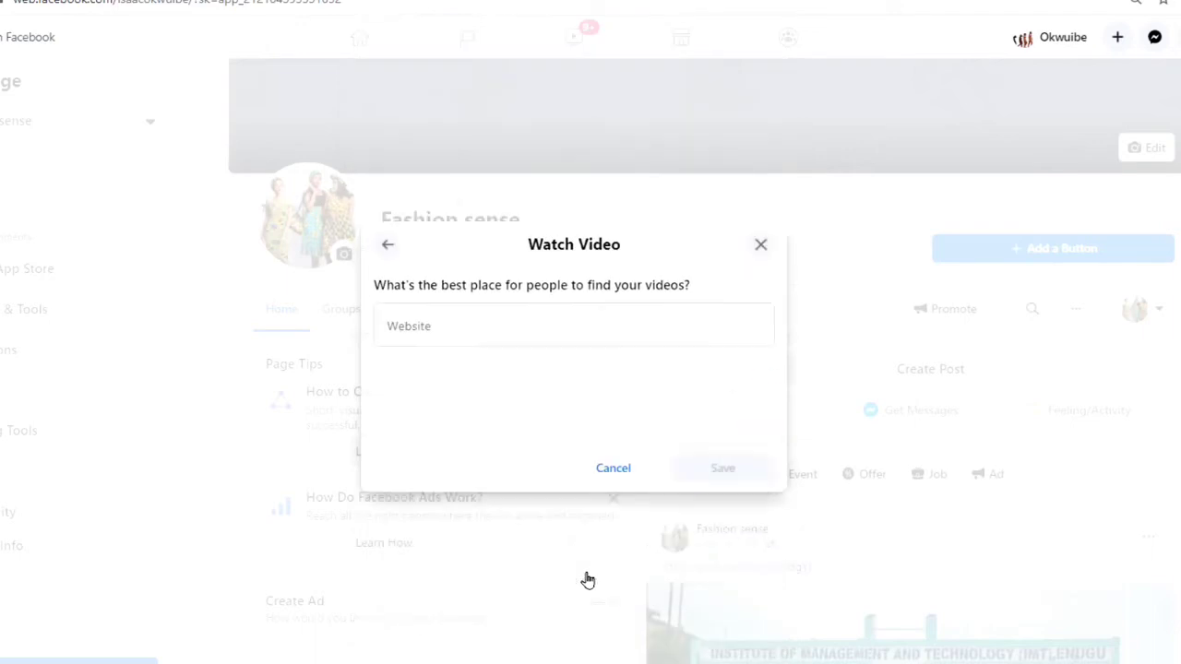
pyautogui.click(468, 332)
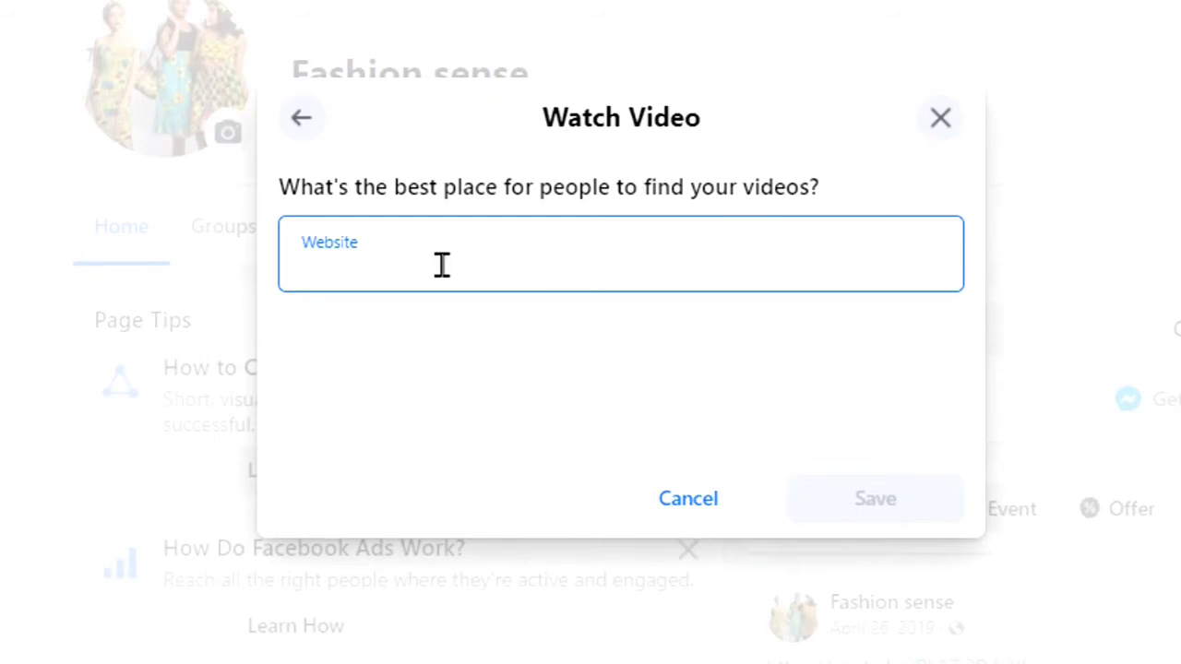
pyautogui.write('https://www.youtube.com/channel/UCKI-tk0Dt42JPmps-JXKN5g')
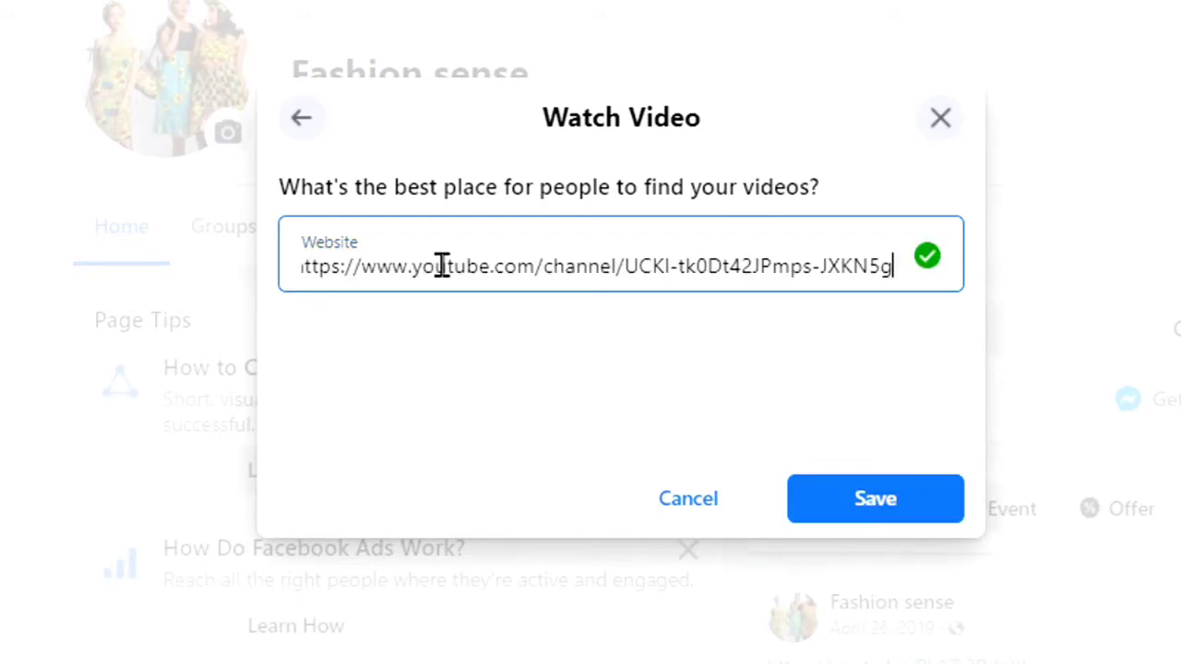
pyautogui.click(840, 500)
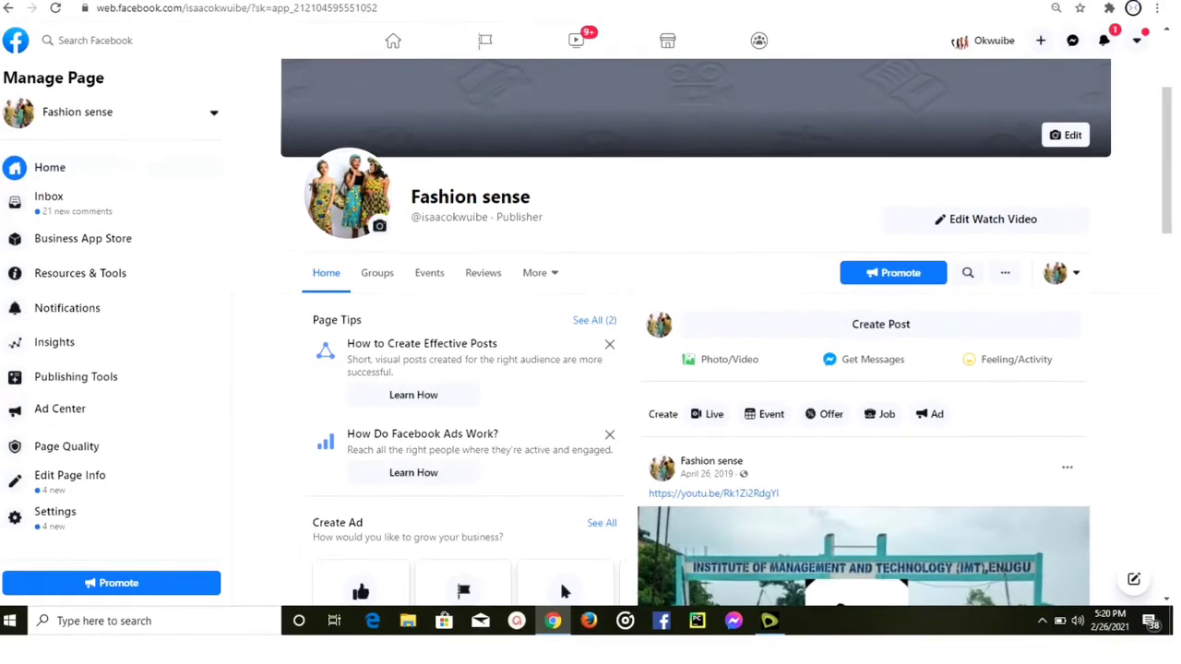
# Switch Accounts to the other saved Facebook account from the account dropdown.
pyautogui.click(394, 42)
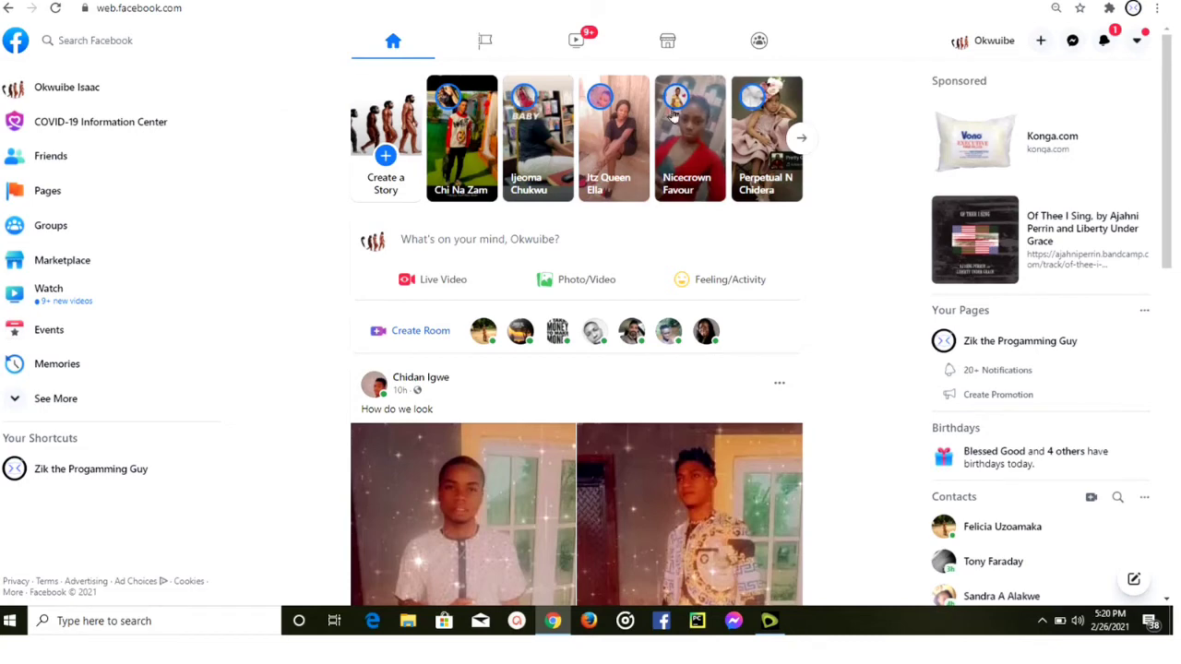
pyautogui.click(1138, 48)
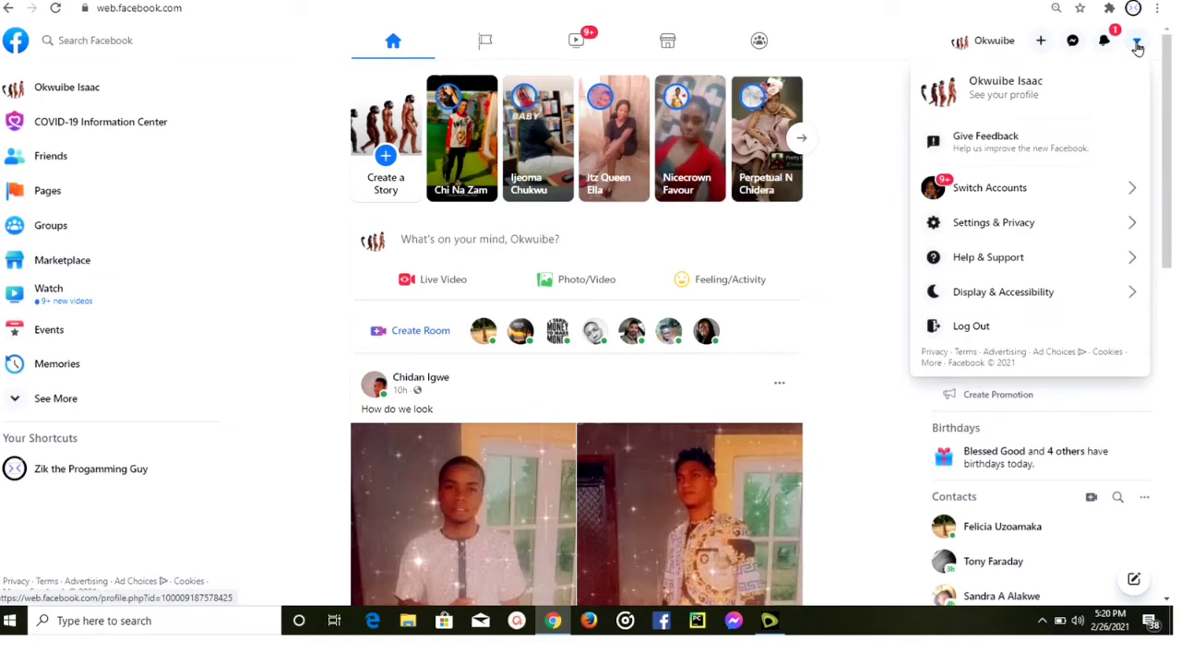
pyautogui.click(970, 191)
pyautogui.click(979, 157)
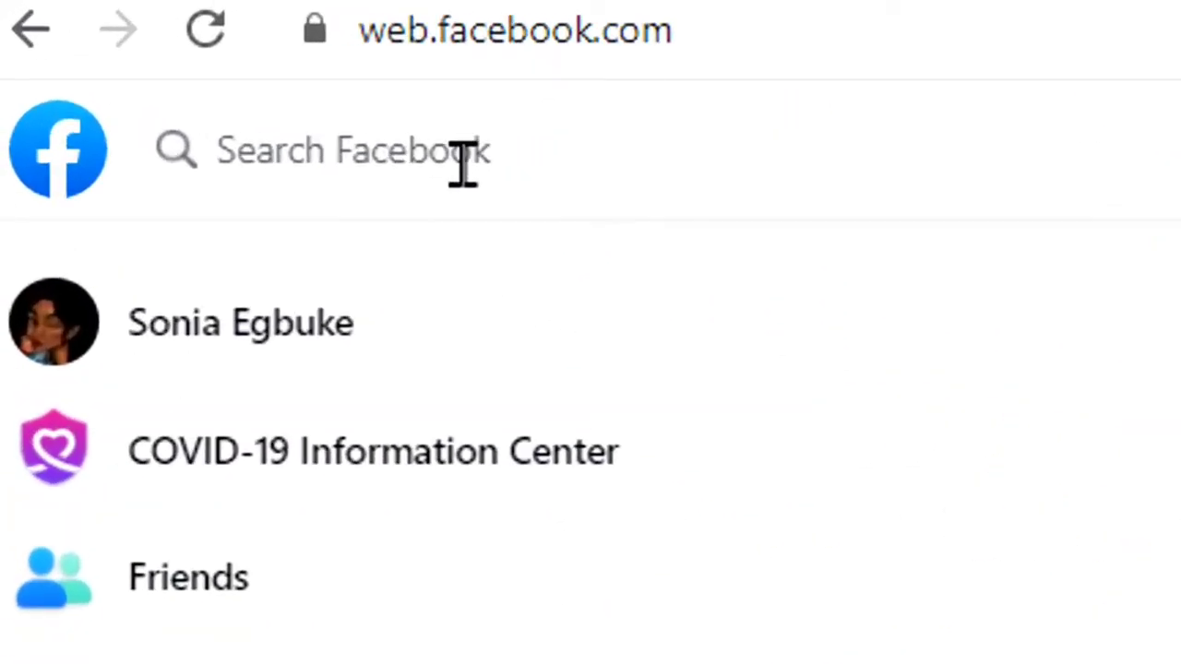
pyautogui.click(125, 45)
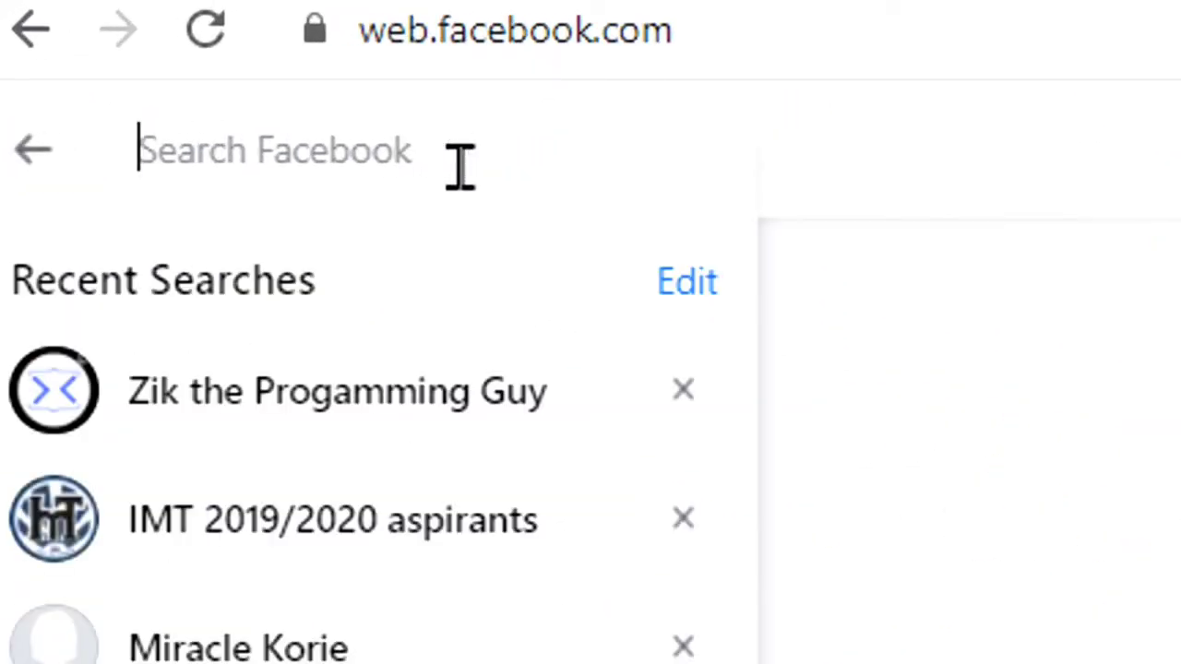
pyautogui.write('fen')
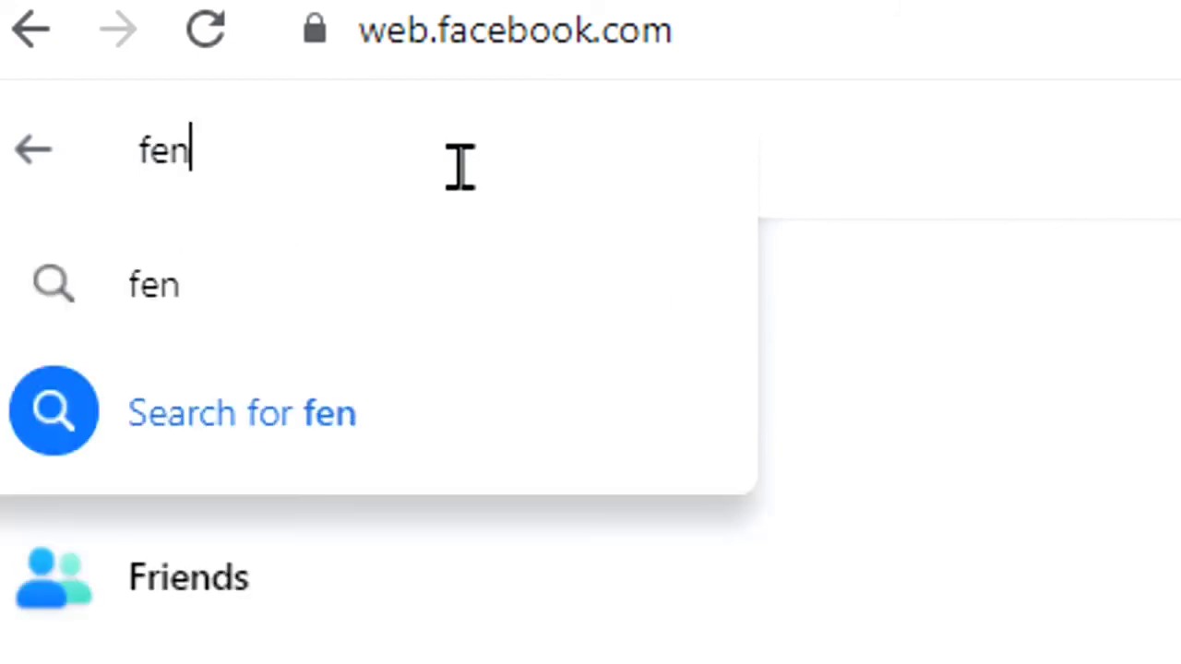
pyautogui.write('se')
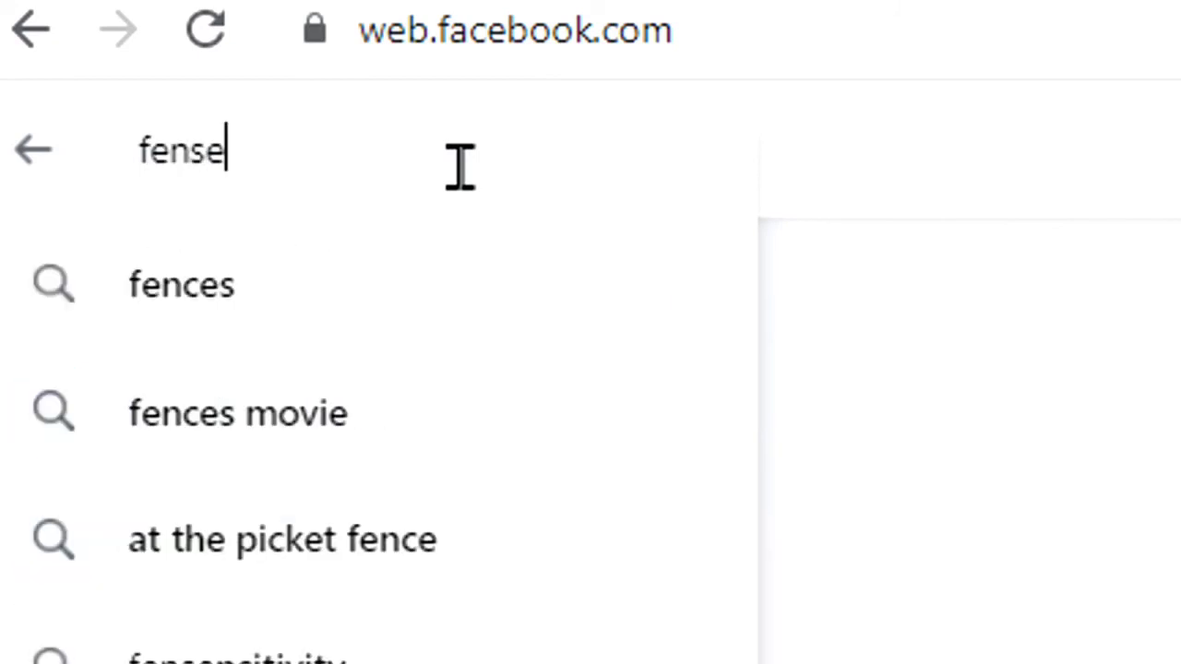
pyautogui.press('BackSpace')
pyautogui.press('BackSpace')
pyautogui.press('BackSpace')
pyautogui.press('BackSpace')
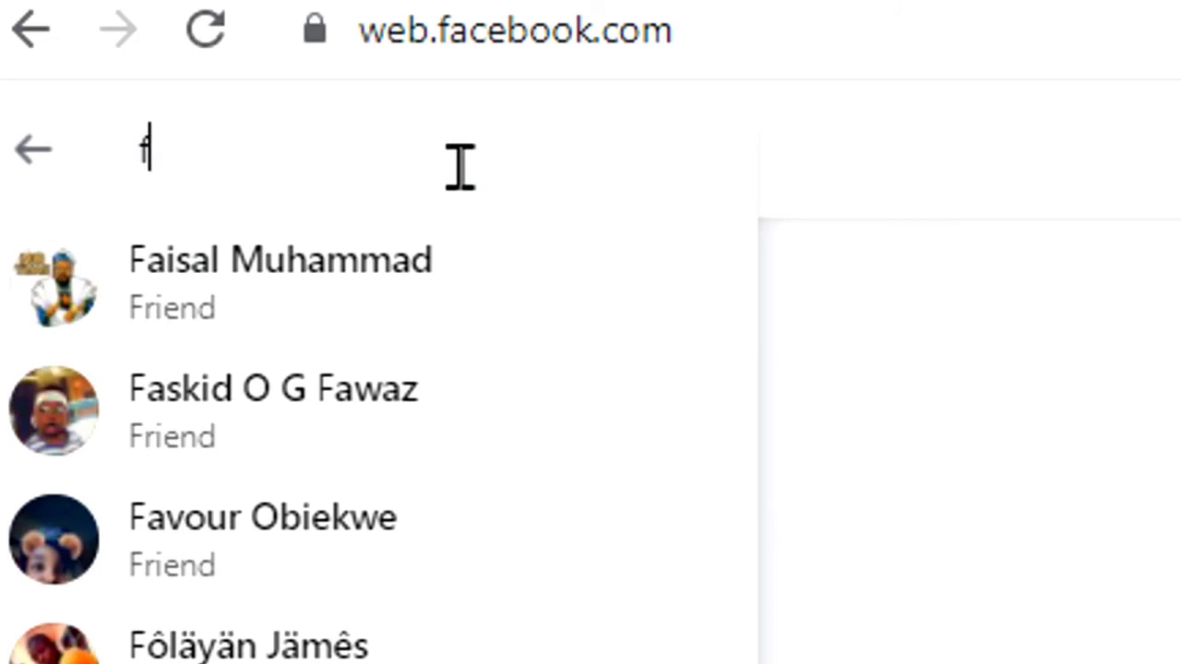
pyautogui.write('ashio')
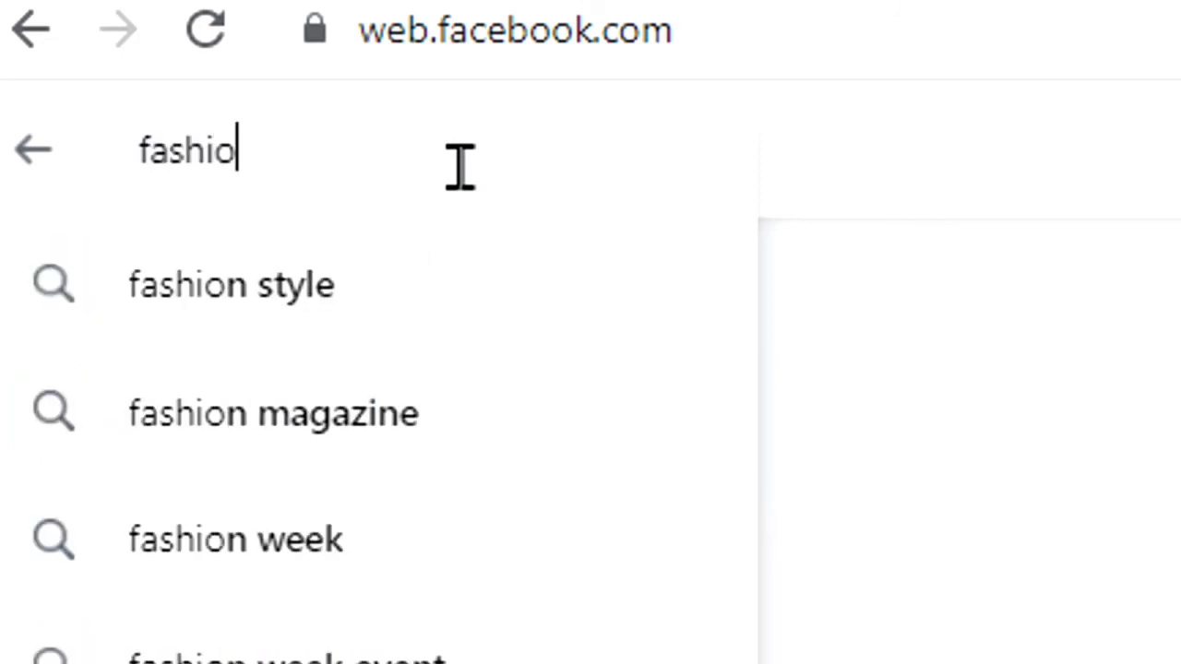
pyautogui.write('n se')
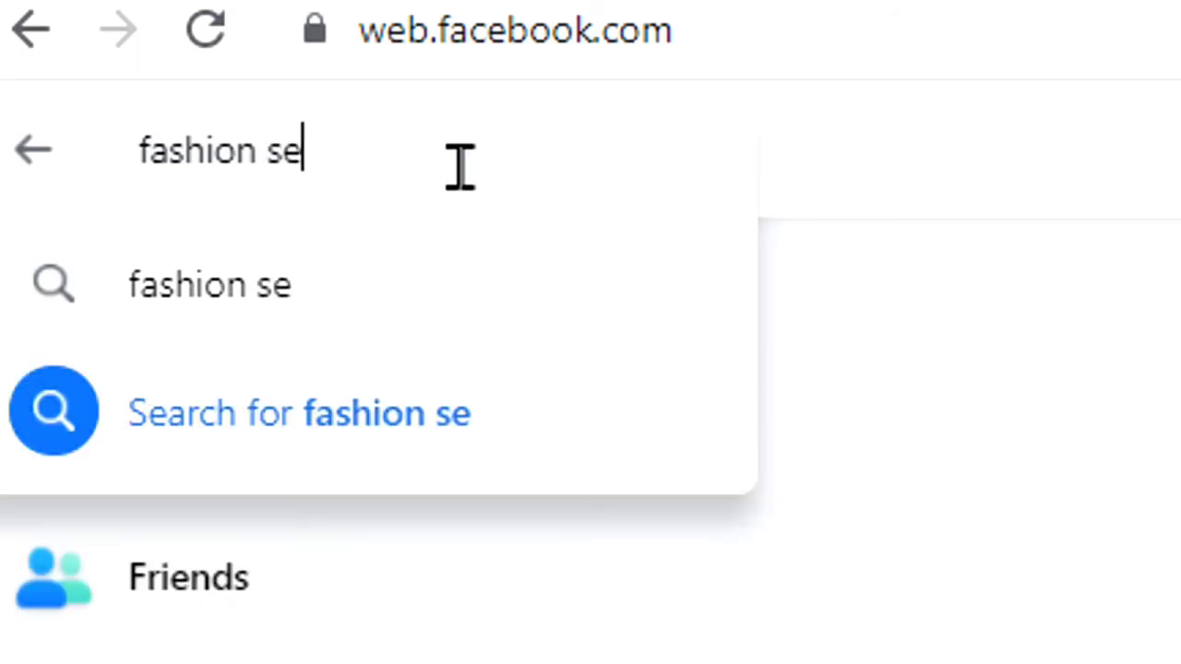
pyautogui.write('nse')
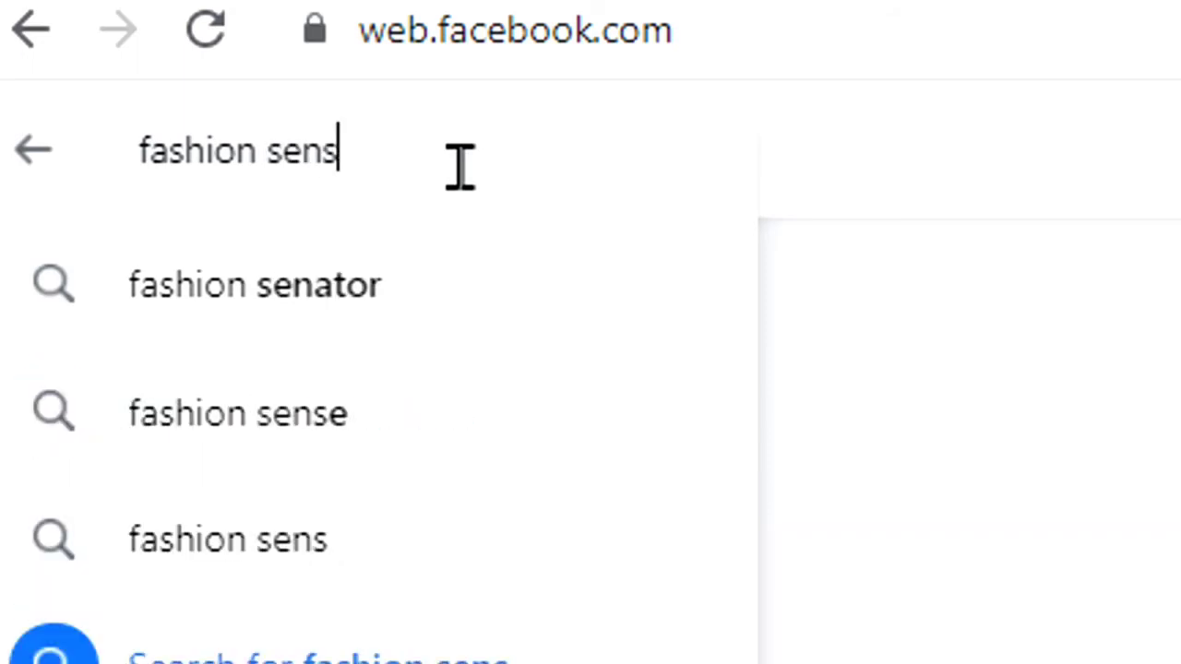
pyautogui.click(277, 311)
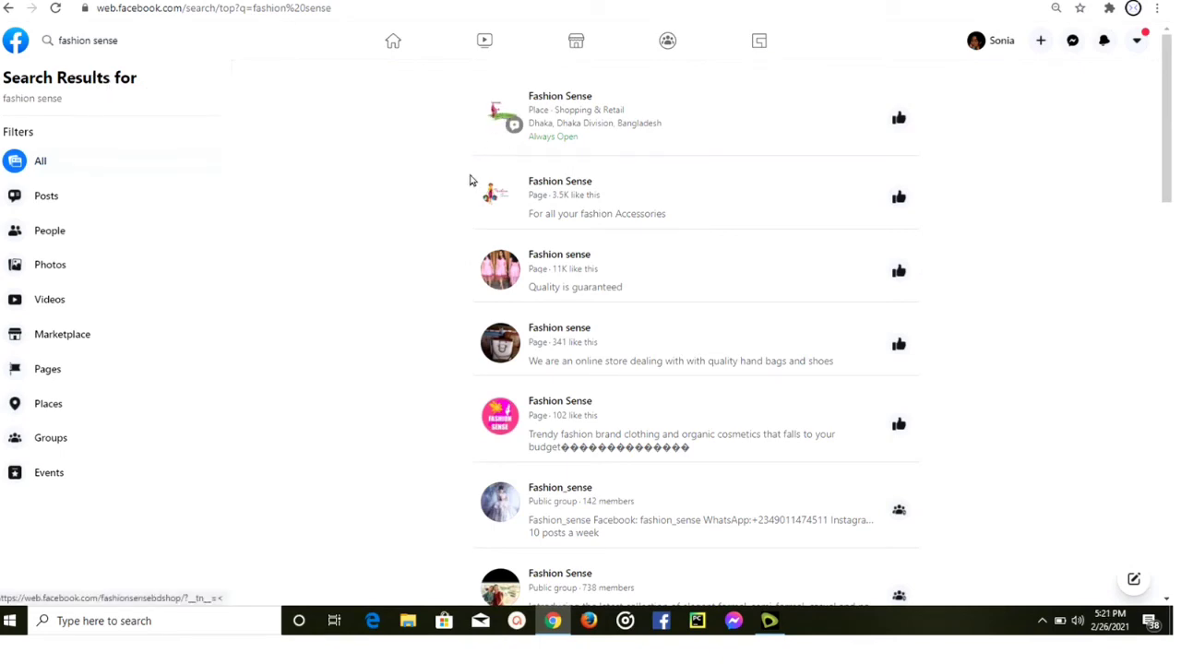
pyautogui.click(8, 11)
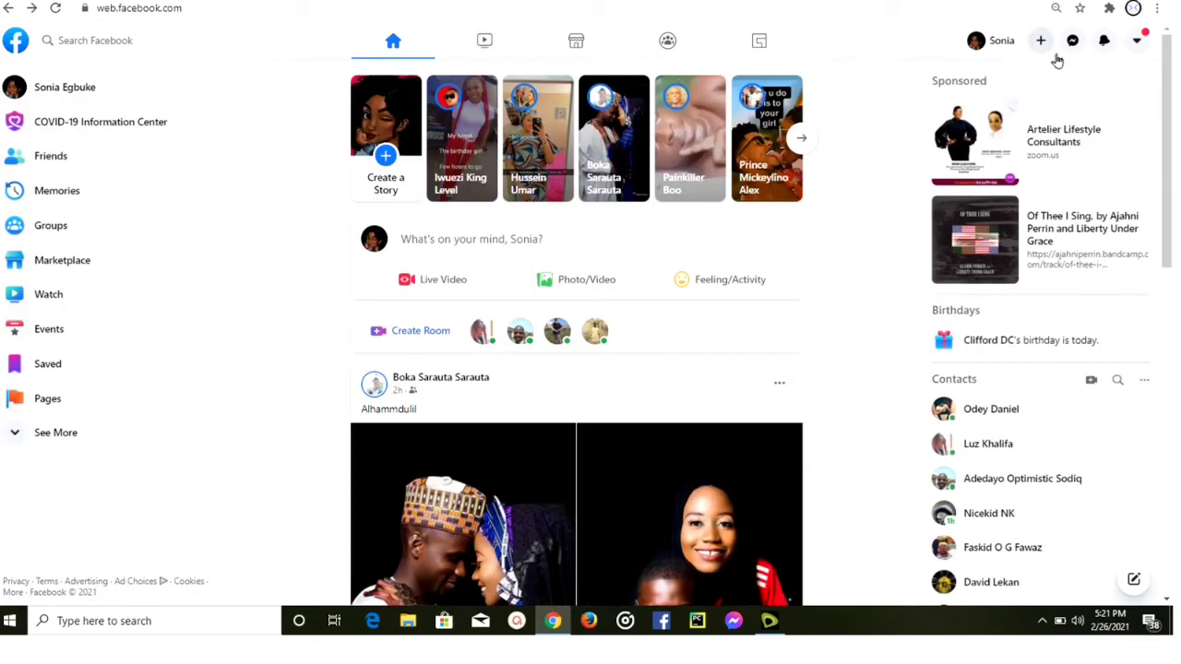
# Switch Accounts back to the original account that manages Fashion sense.
pyautogui.click(1135, 45)
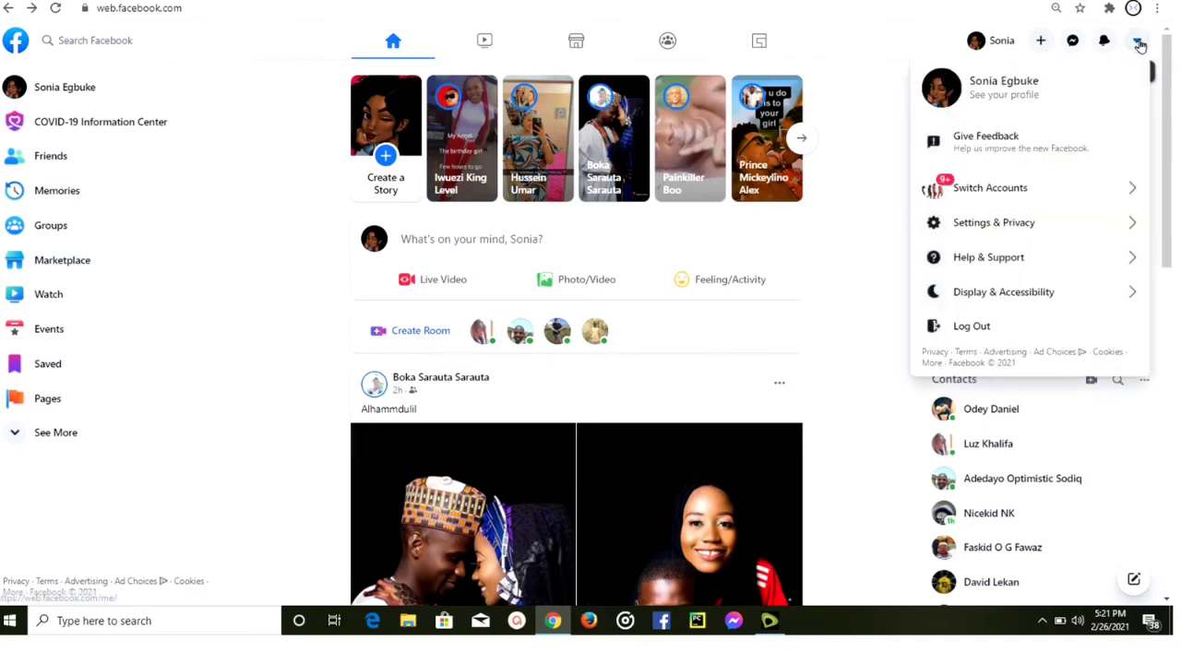
pyautogui.click(989, 191)
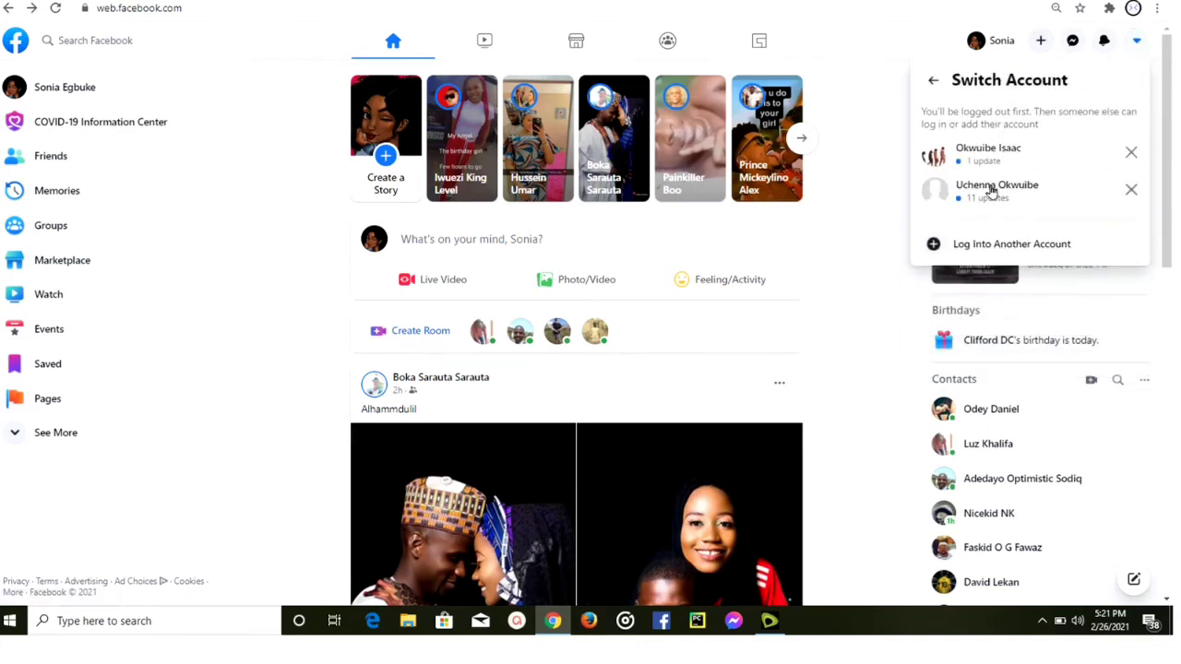
pyautogui.click(987, 162)
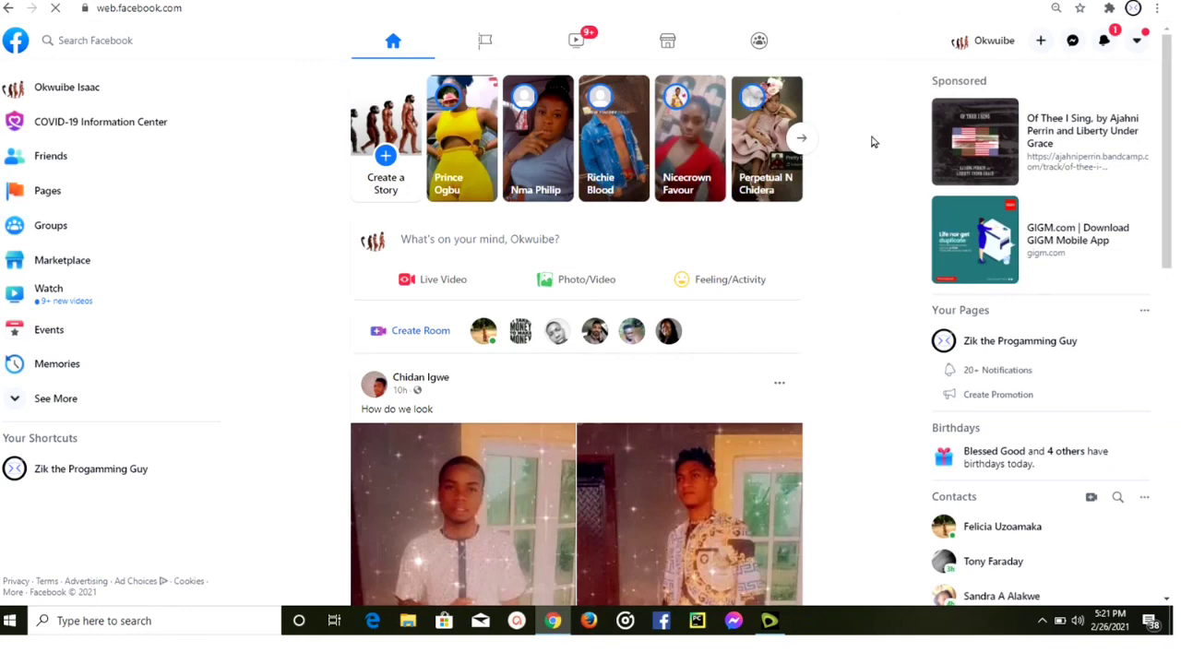
# Open Pages in the sidebar and select the IMT 2019/2020 aspirants page.
pyautogui.click(43, 191)
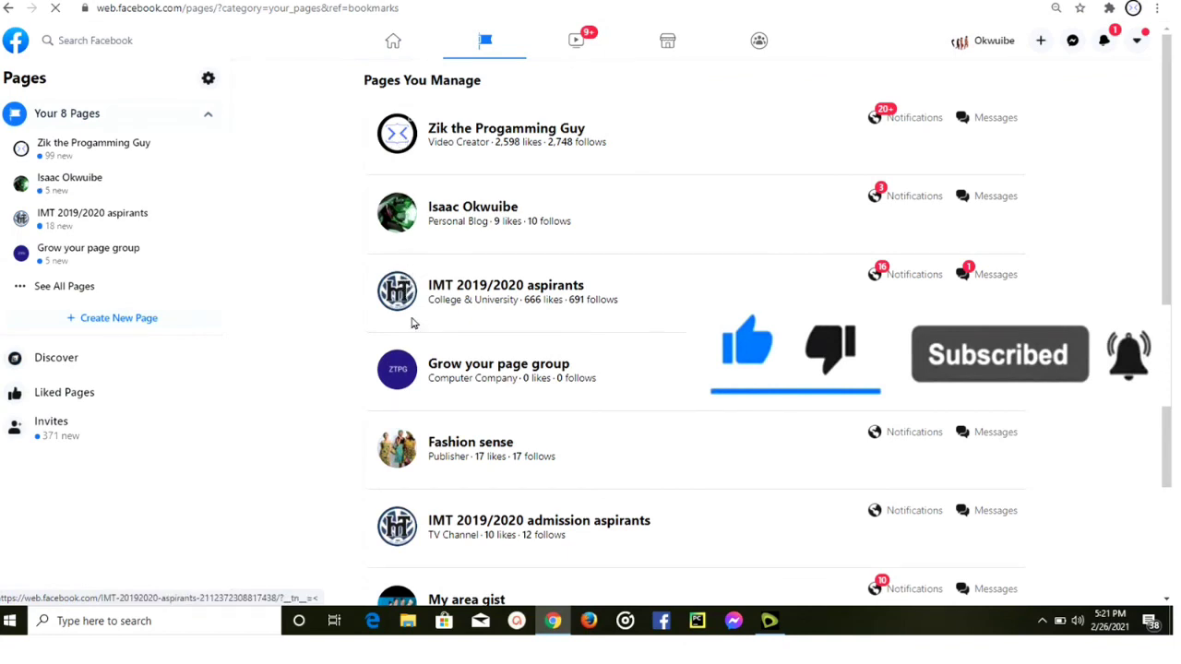
pyautogui.click(402, 306)
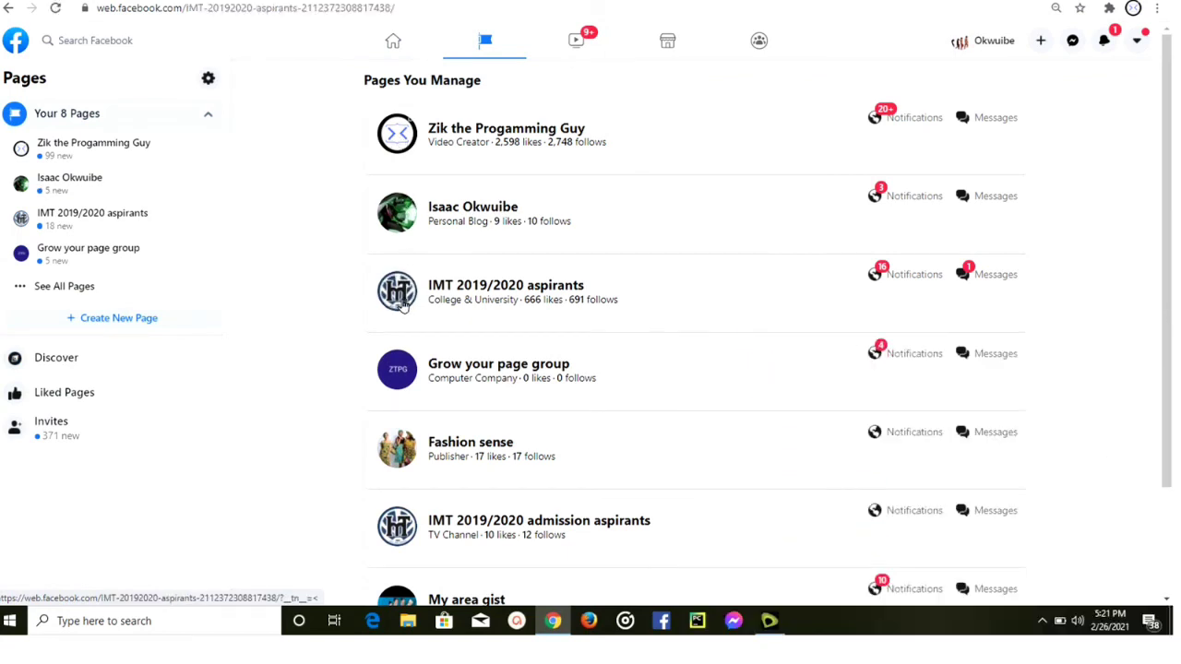